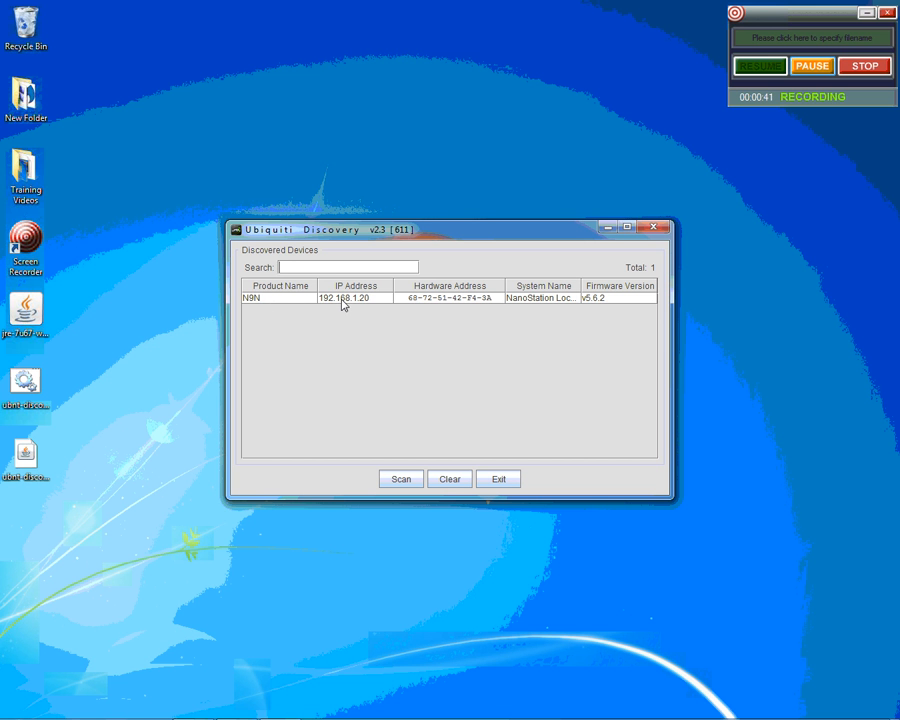
Scan with Ubiquiti Discovery until the N9N NanoStation at 192.168.1.20 is listed
mouse_move(360, 303)
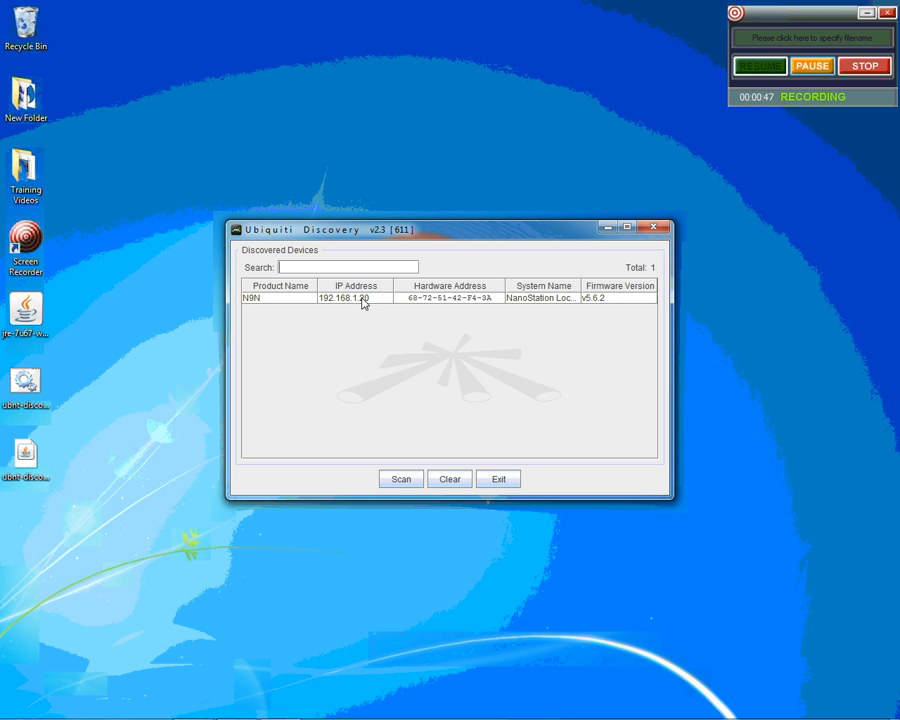
Open the web UI of N9N at 192.168.1.20 from its device details dialog
double_click(362, 299)
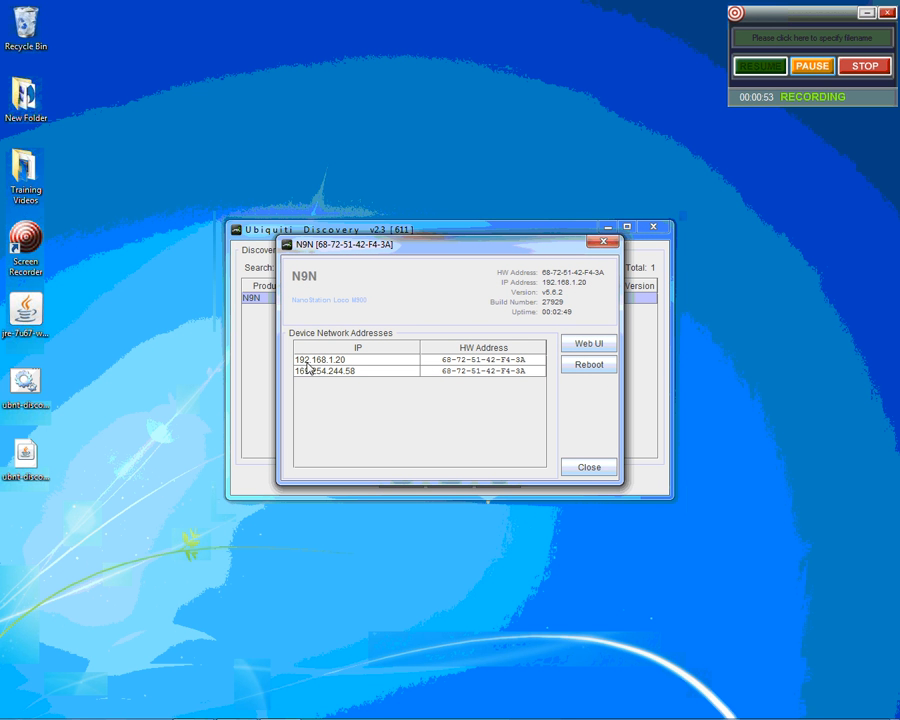
click(351, 362)
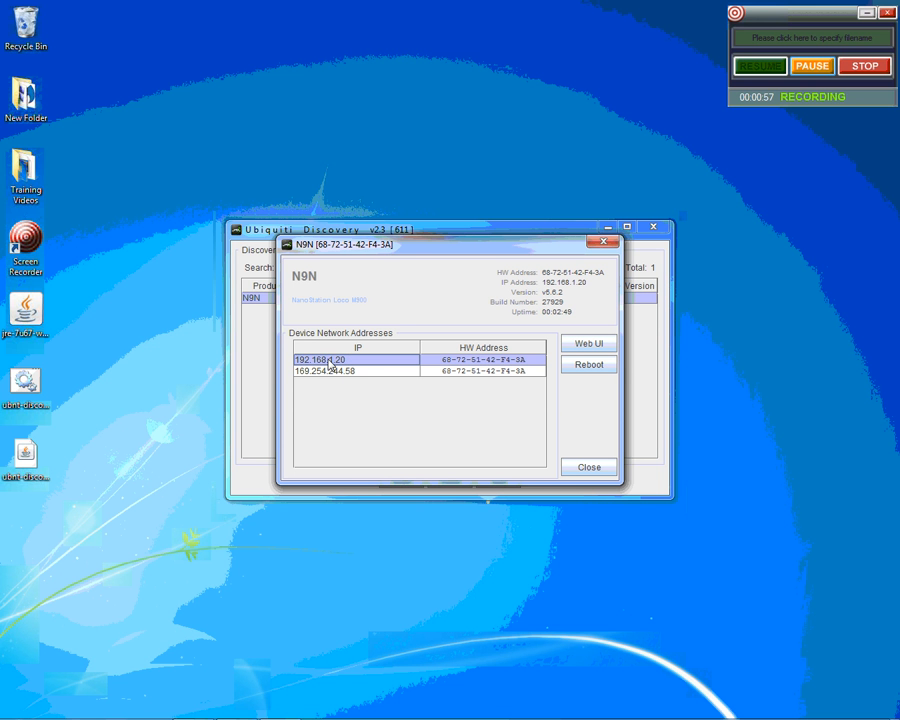
click(593, 345)
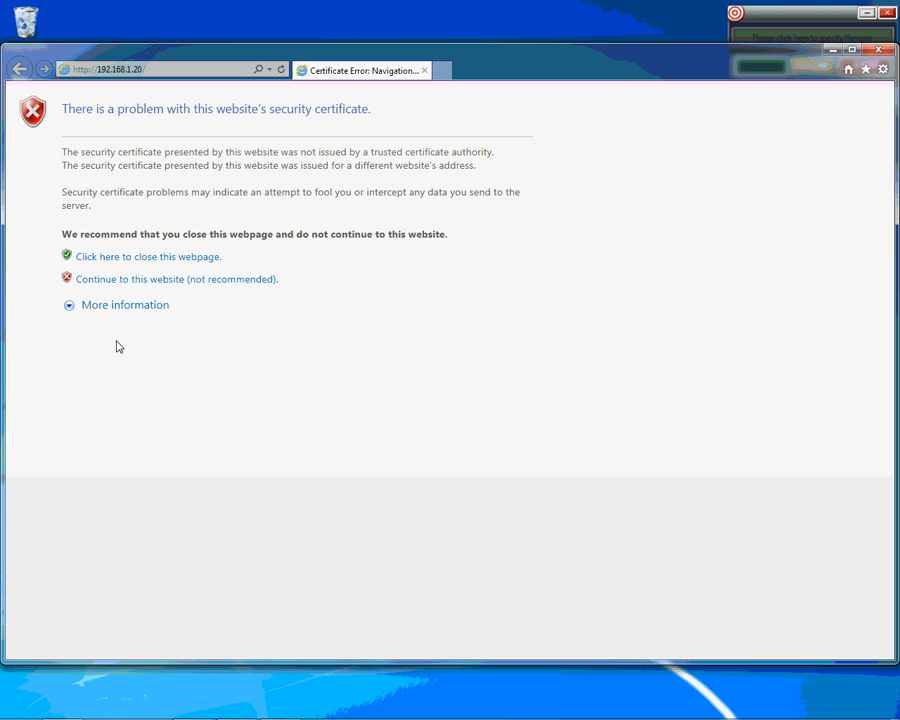
Continue past the certificate error to the NanoStation's airOS login page
click(101, 281)
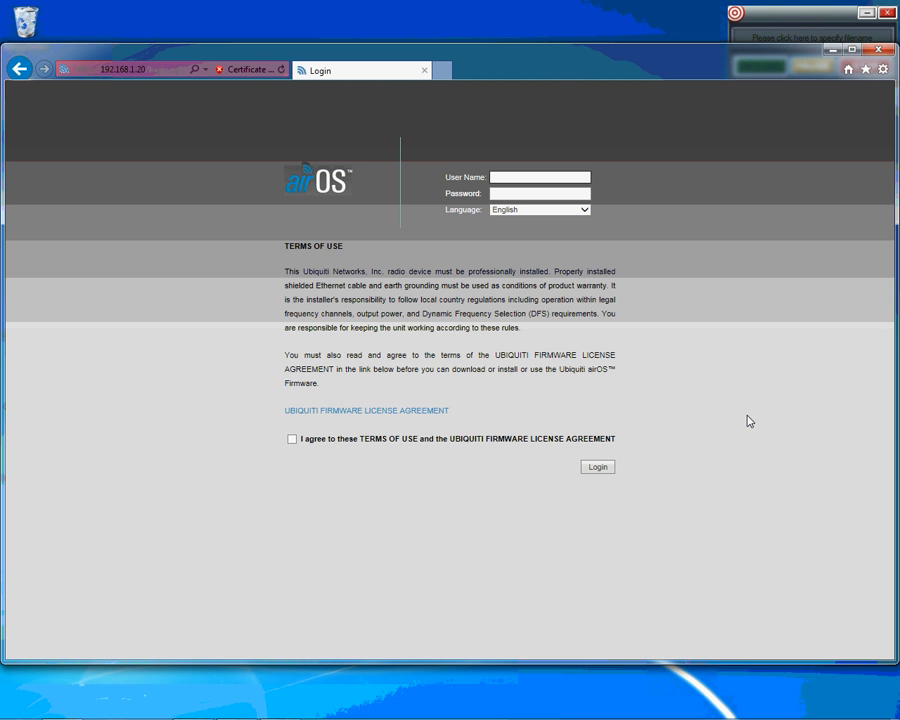
Log in with the administrator user name and password after accepting the terms of use
text(ubnt)
key(Tab)
text(ubnt)
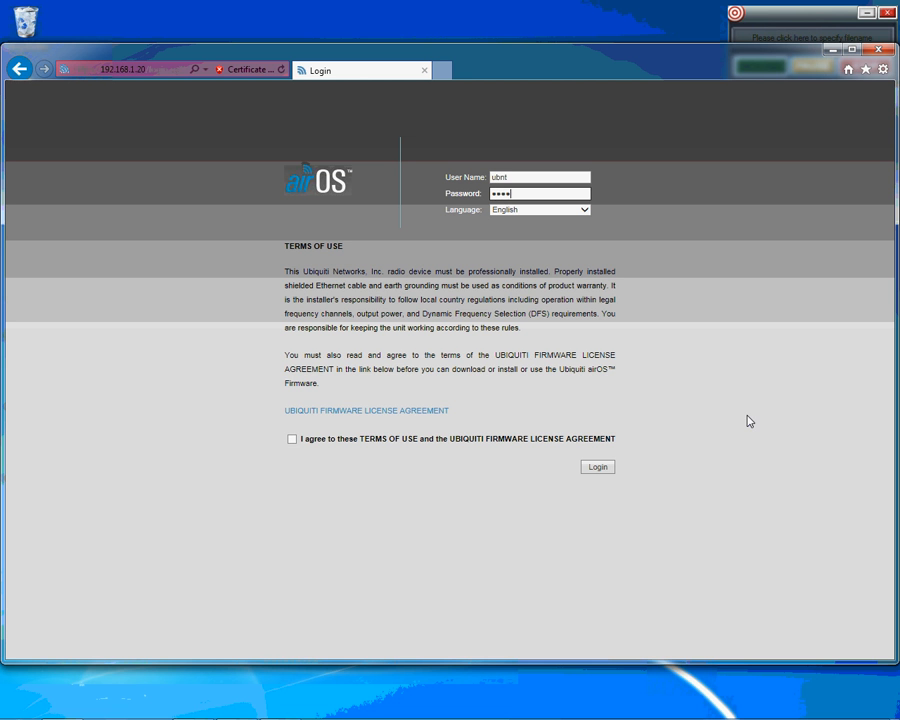
click(292, 440)
click(597, 467)
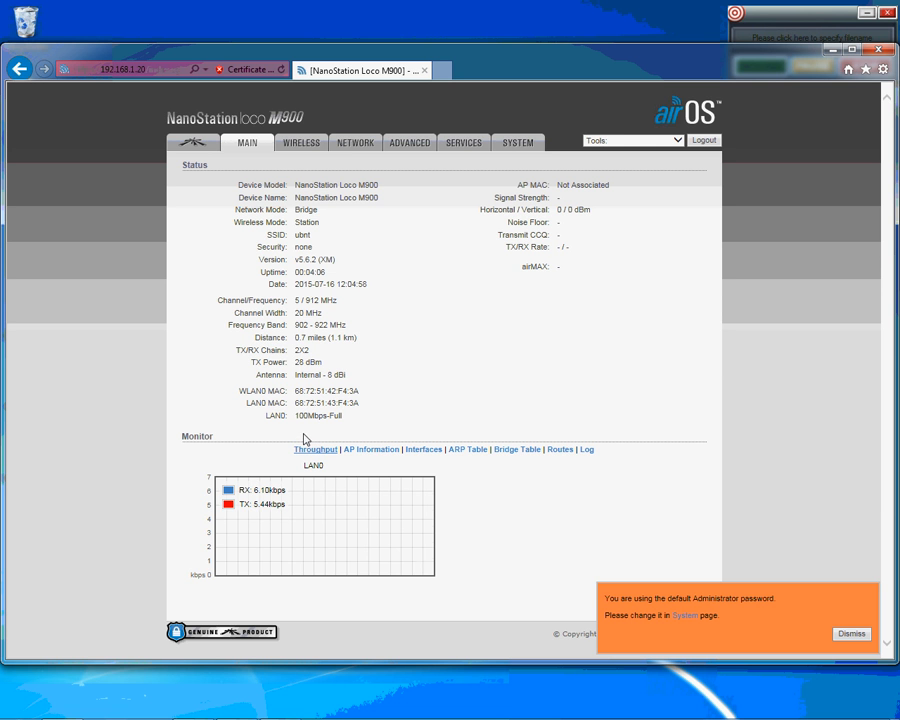
On the WIRELESS page, set Wireless Mode to Access Point
click(303, 145)
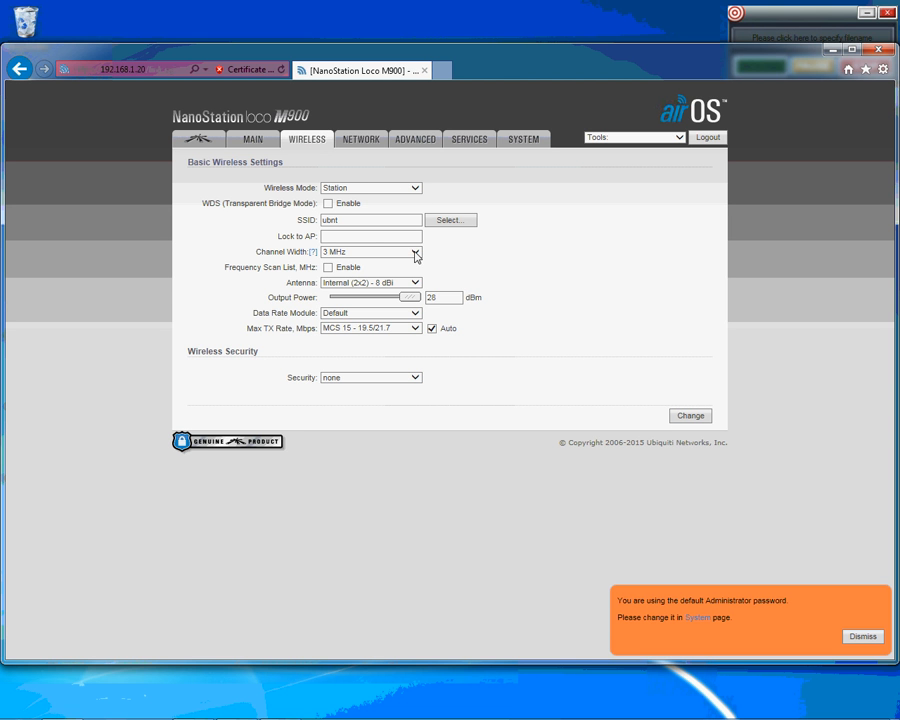
click(417, 190)
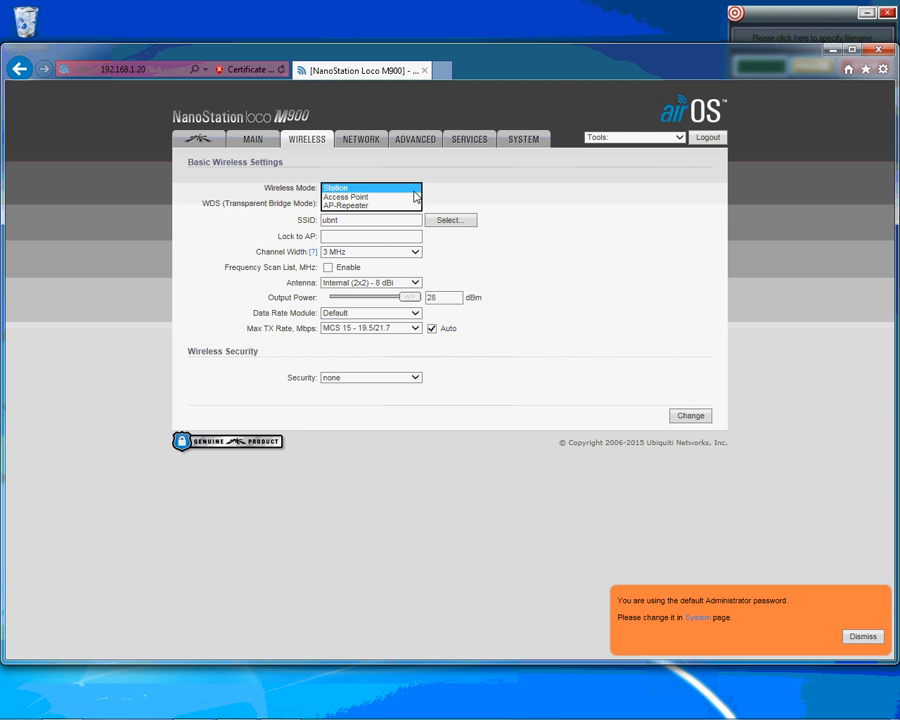
click(404, 197)
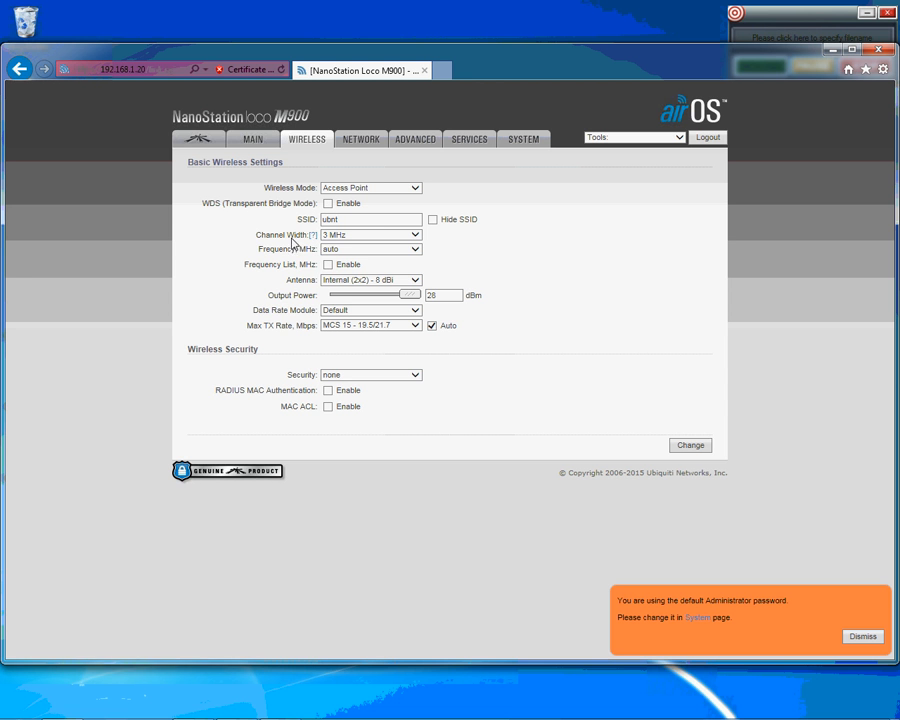
Set Channel Width to 20 MHz, then submit and apply the wireless changes
click(416, 237)
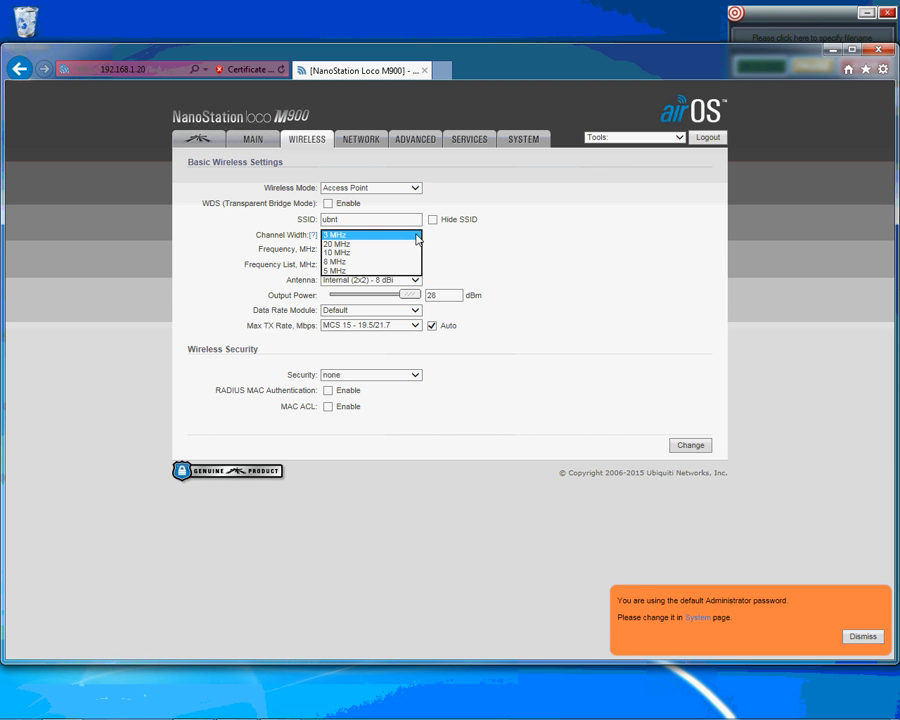
click(388, 244)
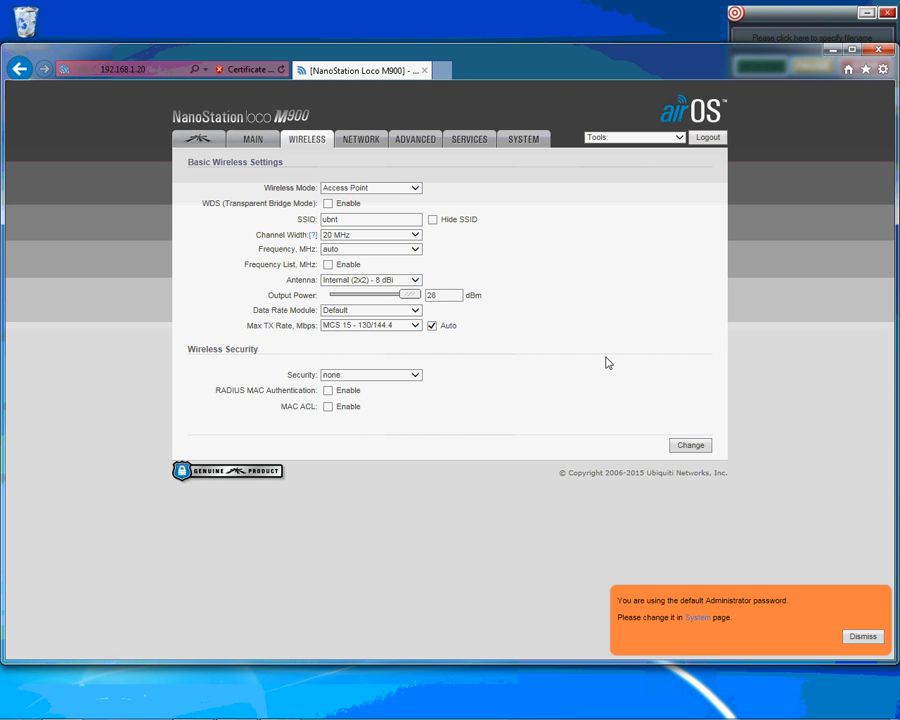
click(689, 447)
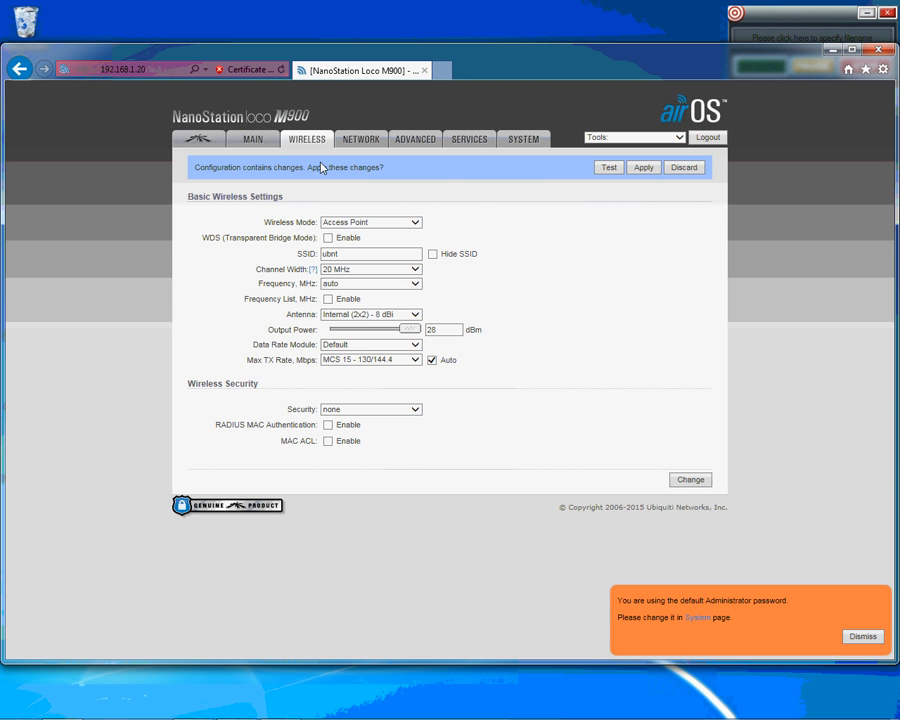
click(645, 168)
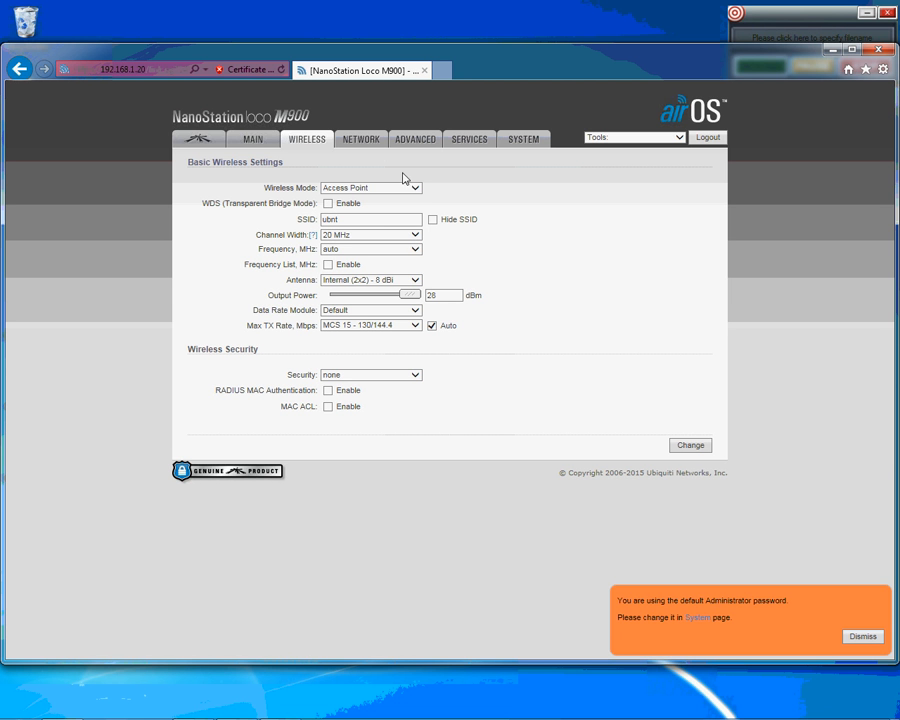
Show the NETWORK page with its static management IP 192.168.1.20, reloading it once
click(362, 139)
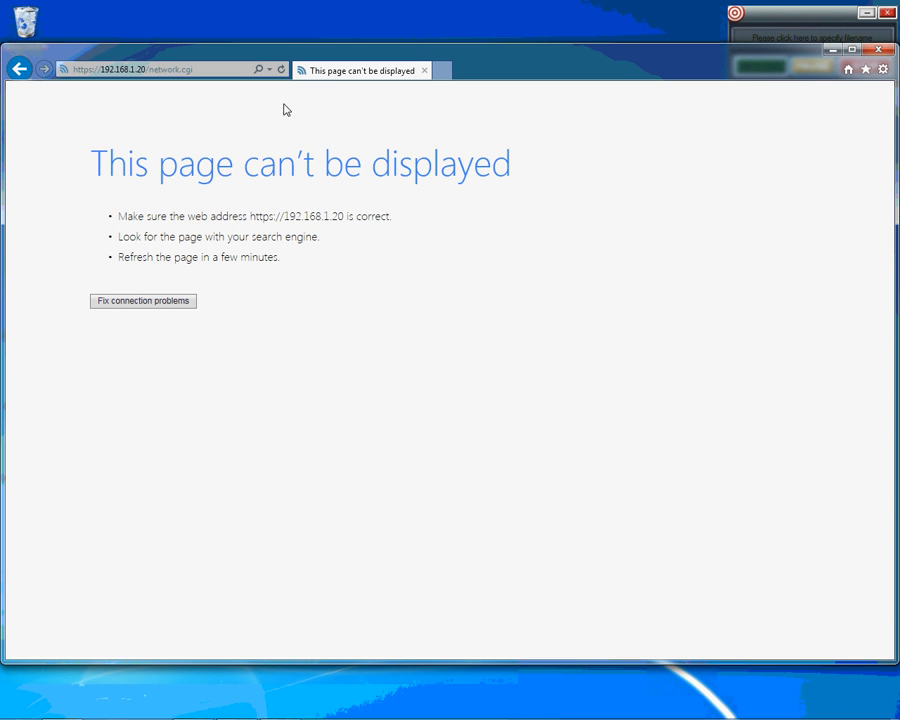
click(282, 70)
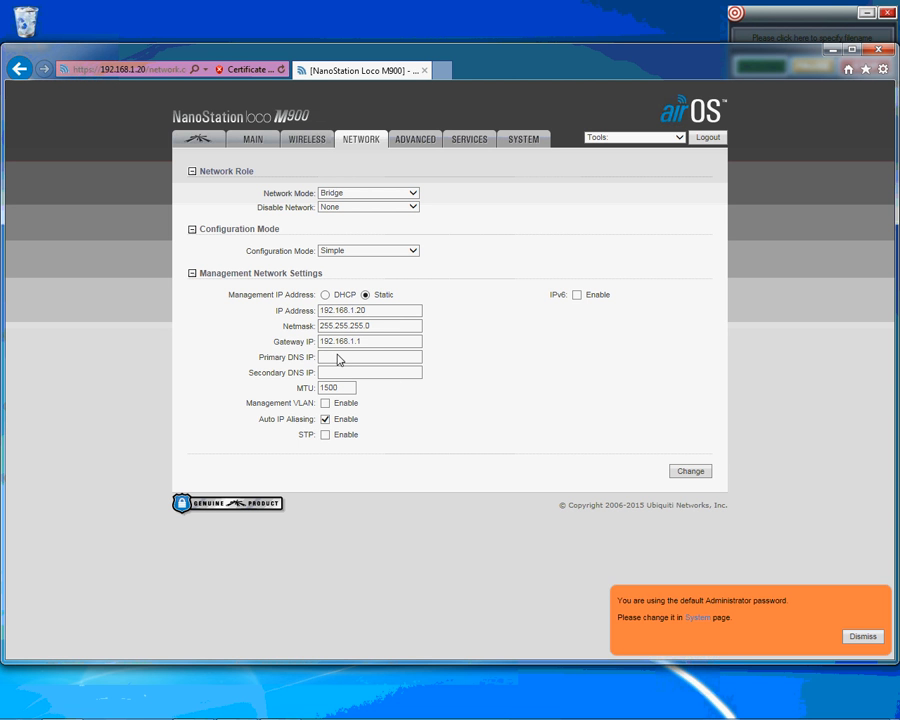
Change the management IP to 192.168.1.91 and enter primary DNS 192.168.1.1
click(376, 311)
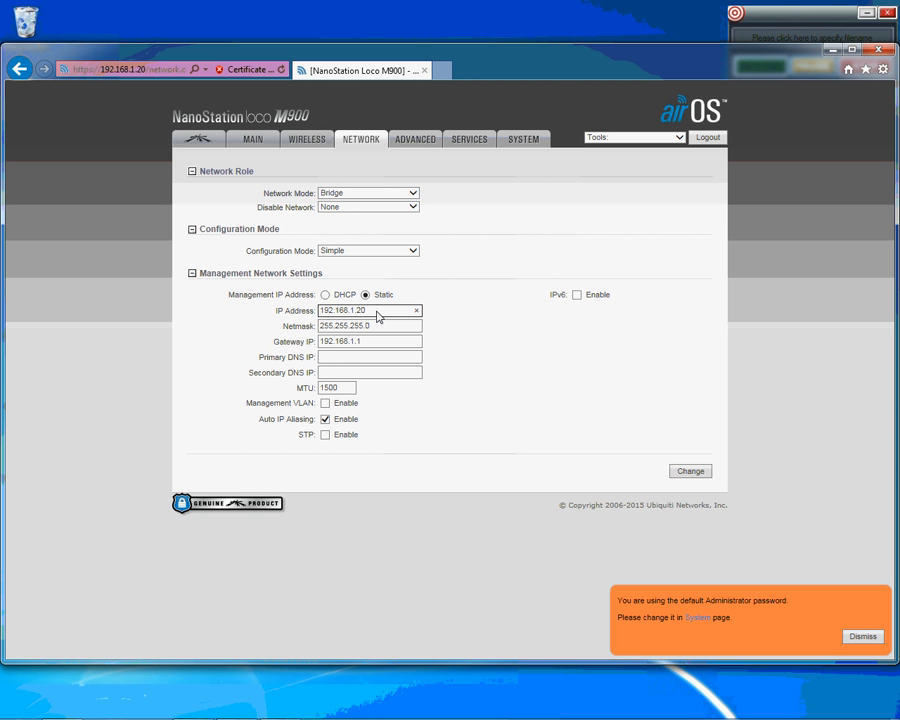
key(BackSpace)
key(BackSpace)
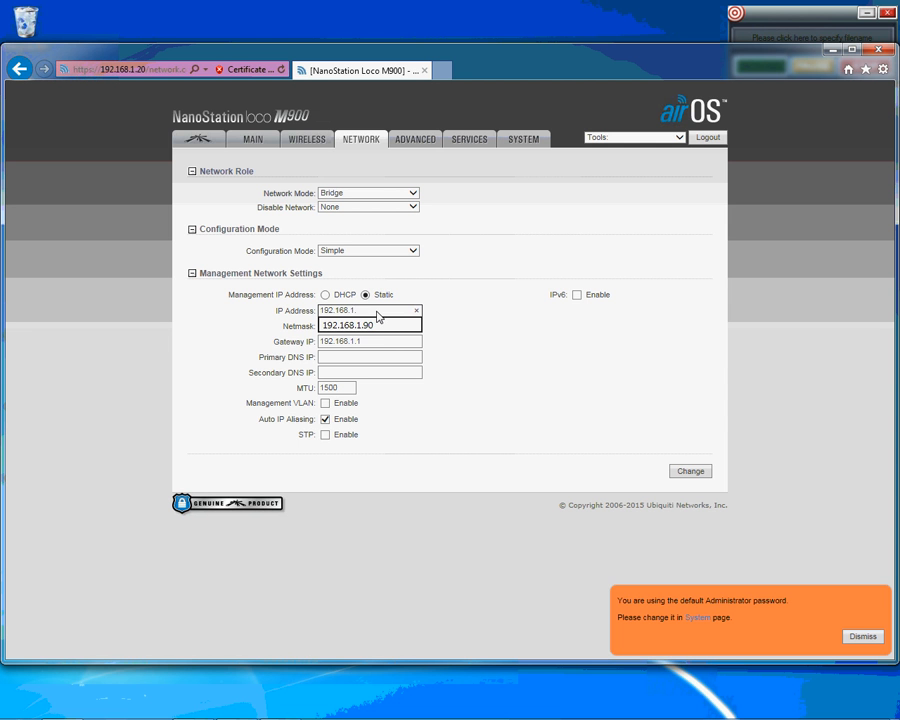
text(91)
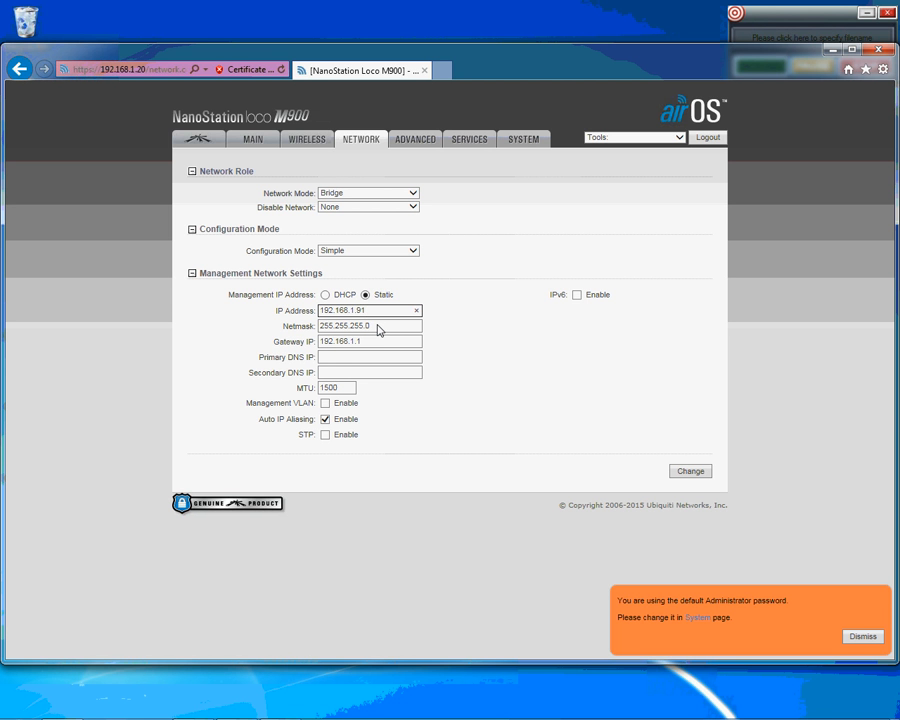
click(360, 357)
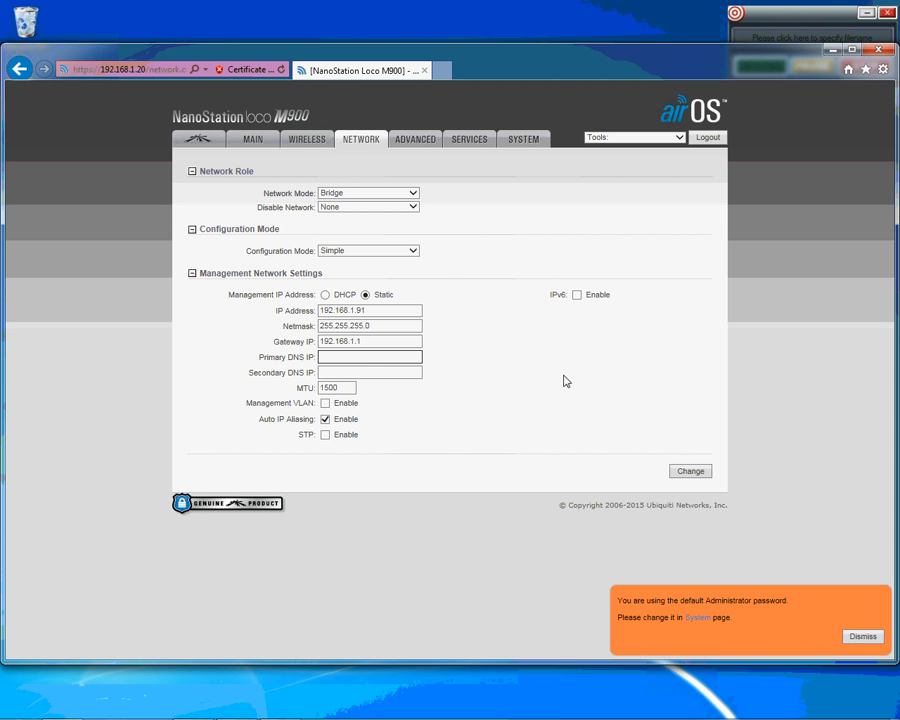
text(192.168.1.1)
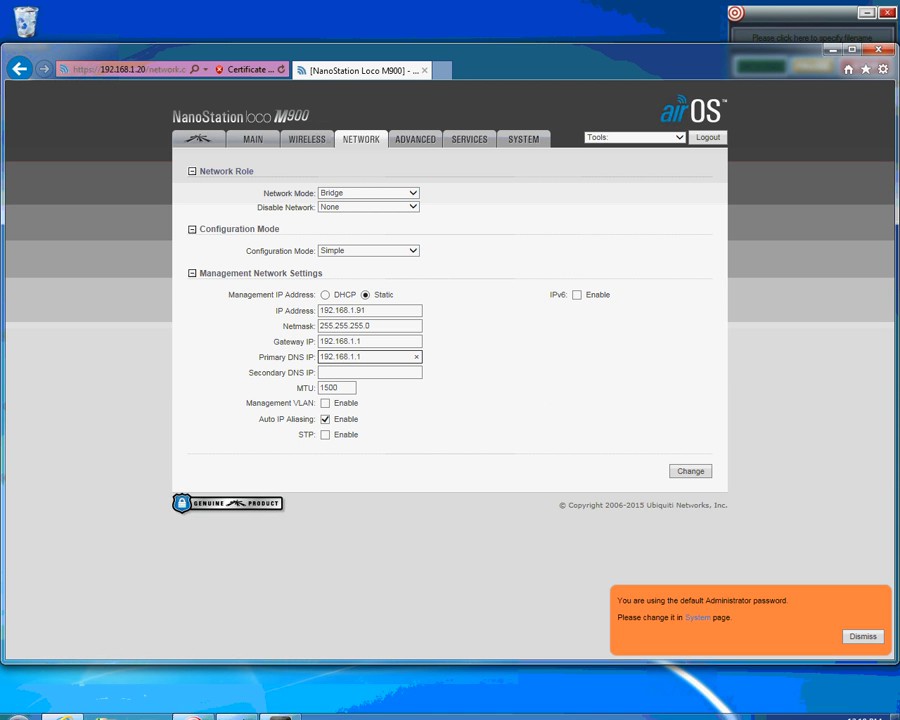
mouse_move(283, 710)
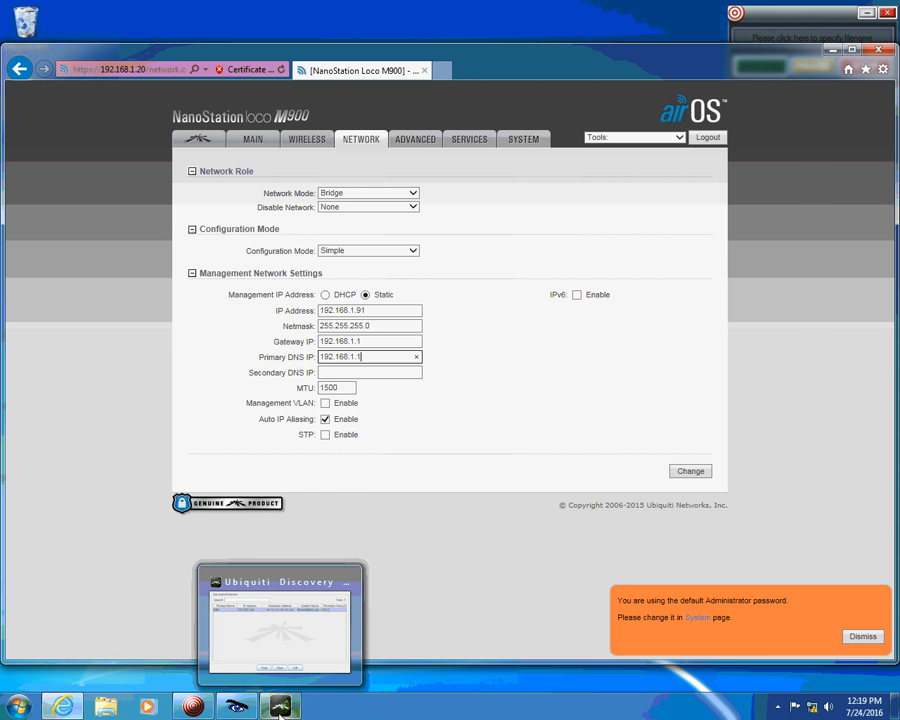
Rescan in Ubiquiti Discovery, revealing a second N9N at 192.168.1.90, then minimize it
click(281, 707)
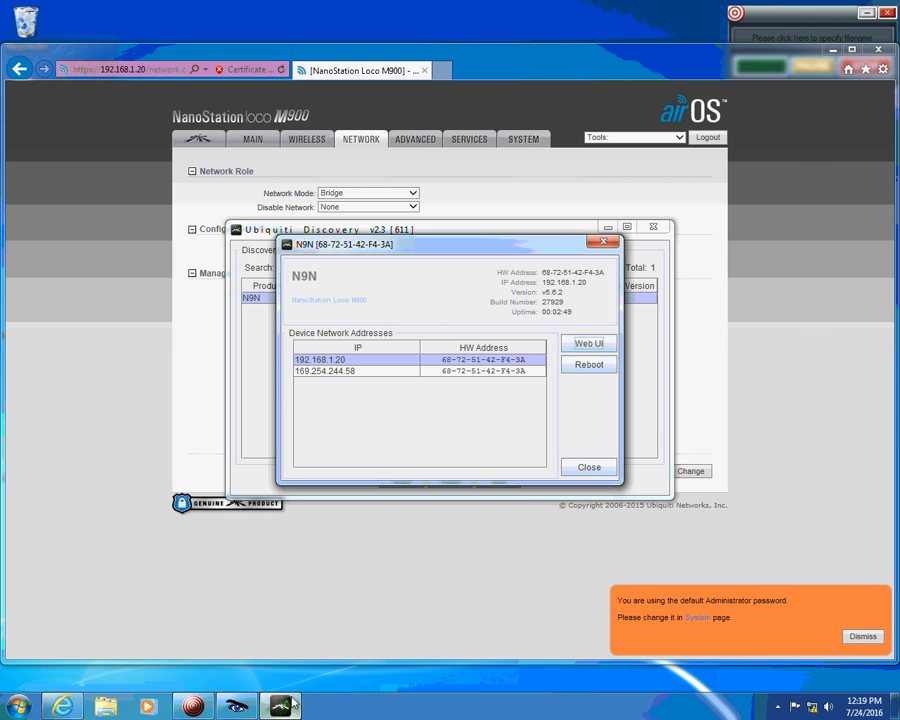
click(580, 470)
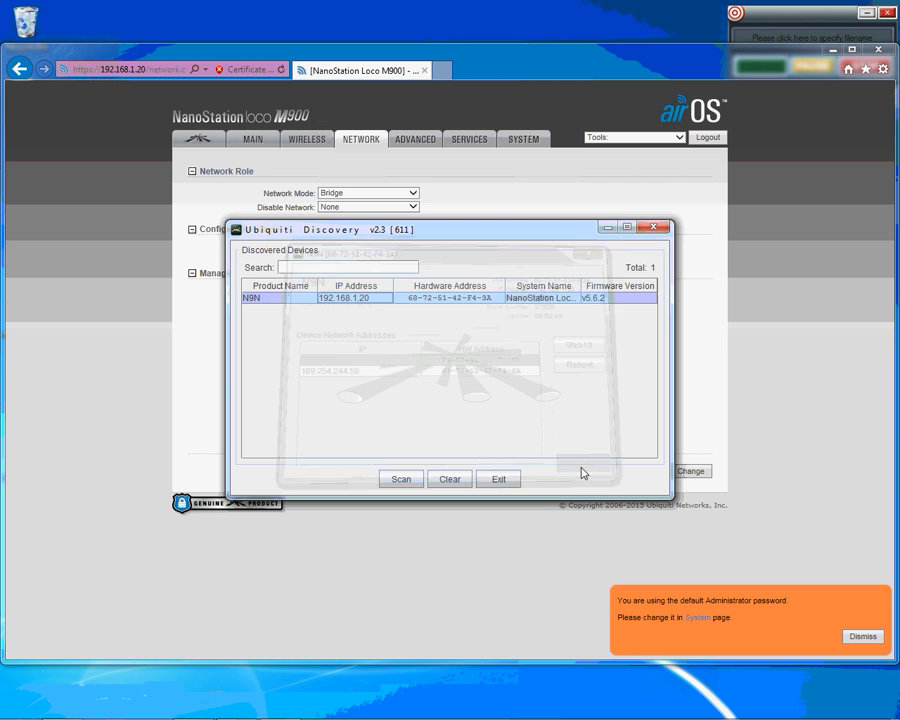
click(399, 481)
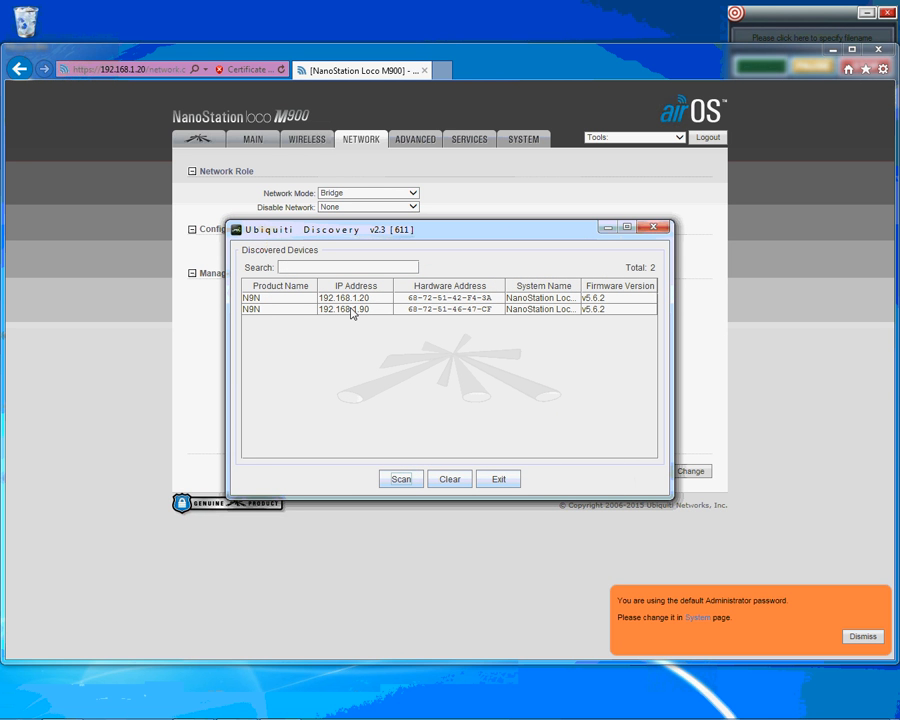
click(607, 228)
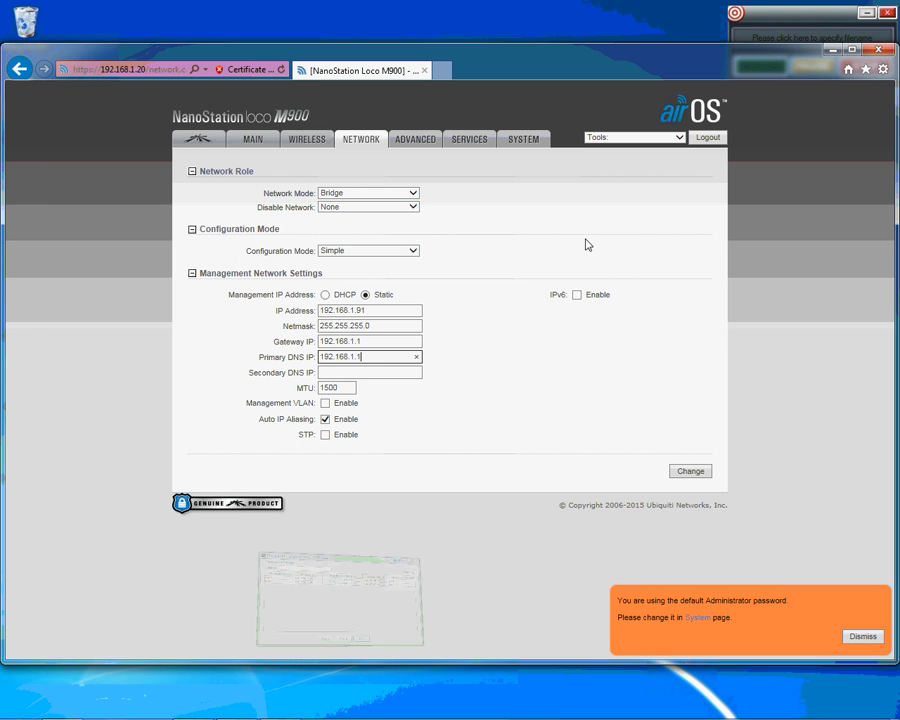
Submit the new IP 192.168.1.91 and DNS 192.168.1.1, then apply them to the device
click(689, 474)
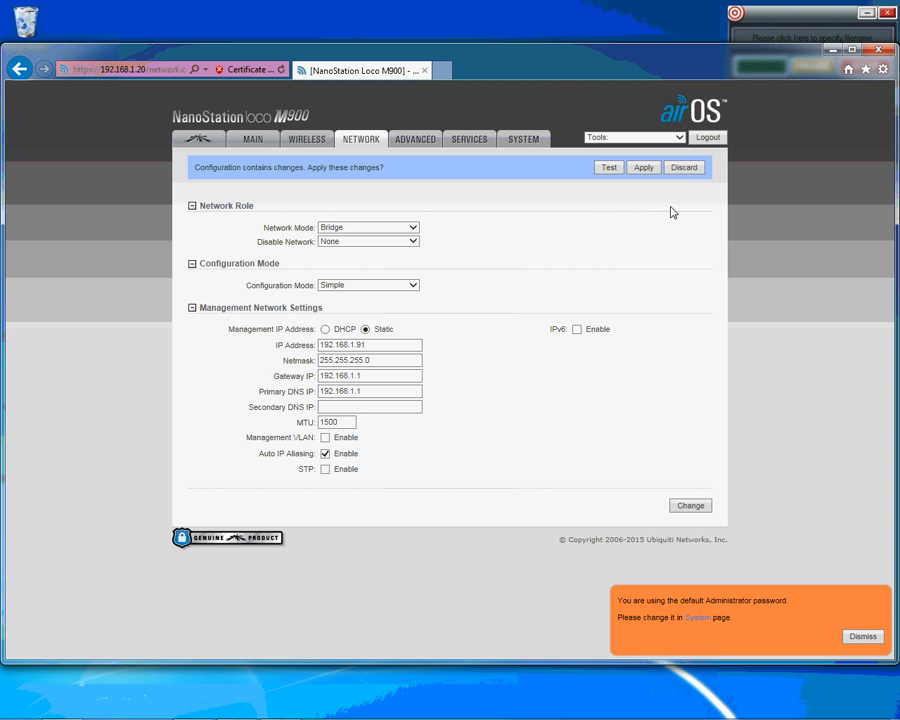
click(689, 507)
click(644, 167)
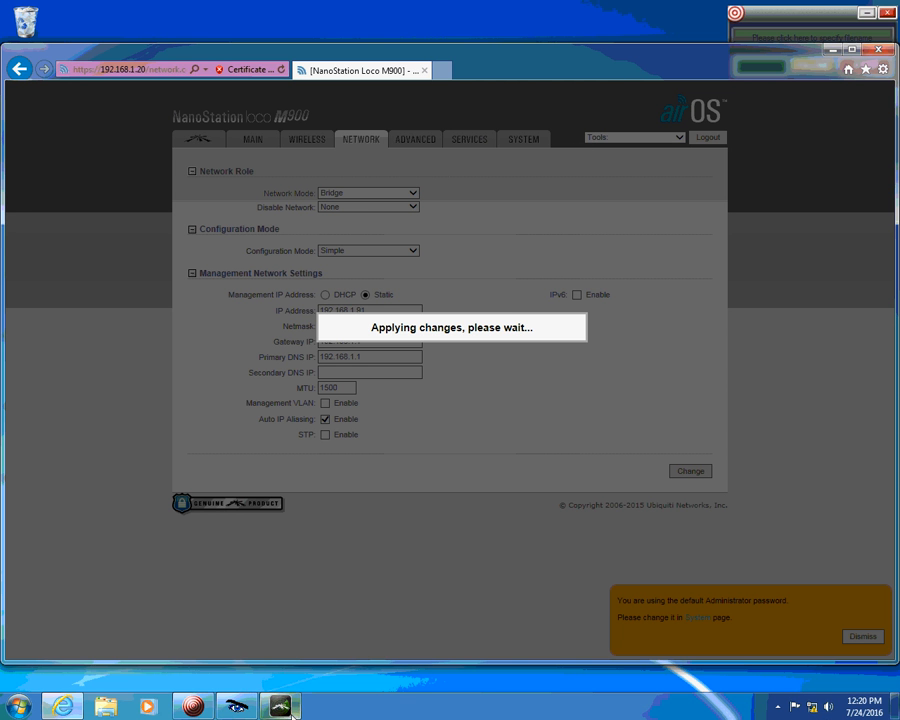
Bring Ubiquiti Discovery forward and rescan the network for the NanoStation at 192.168.1.91
click(285, 709)
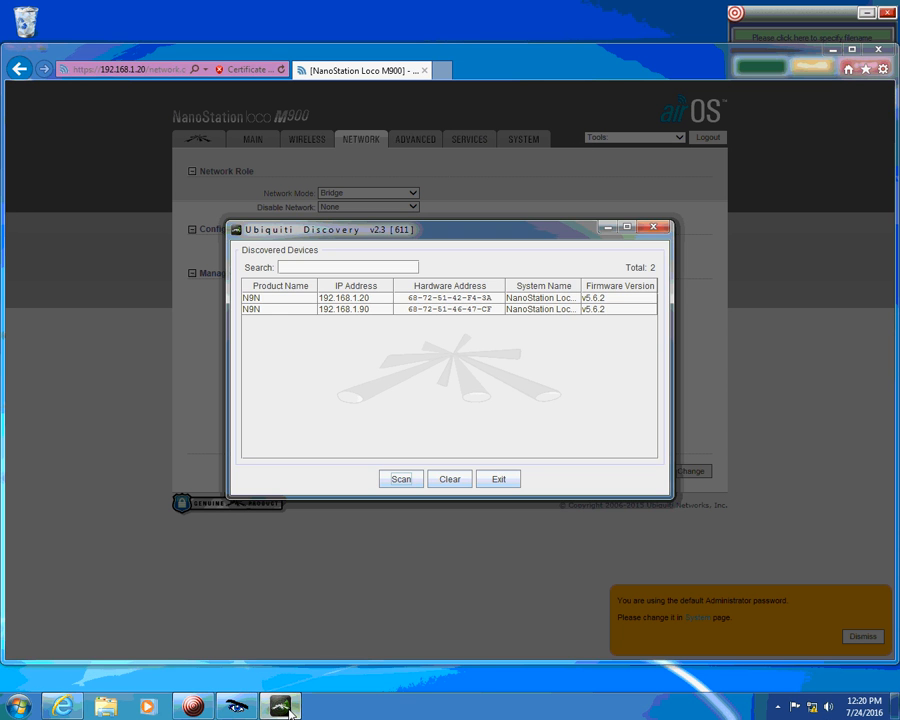
click(402, 480)
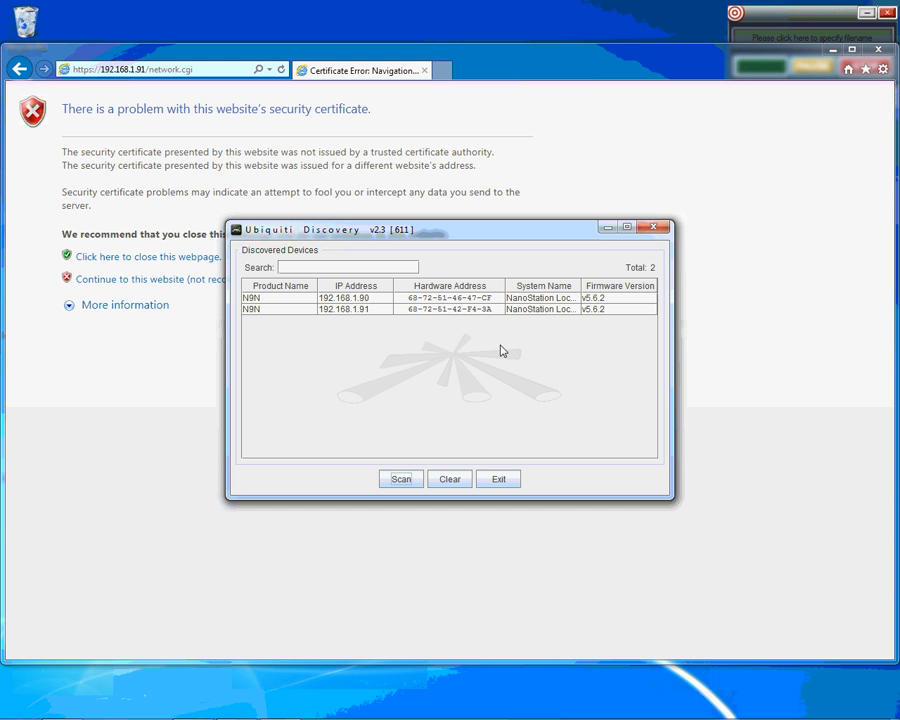
Exit Ubiquiti Discovery, confirming the quit prompt, and close the browser window
click(654, 229)
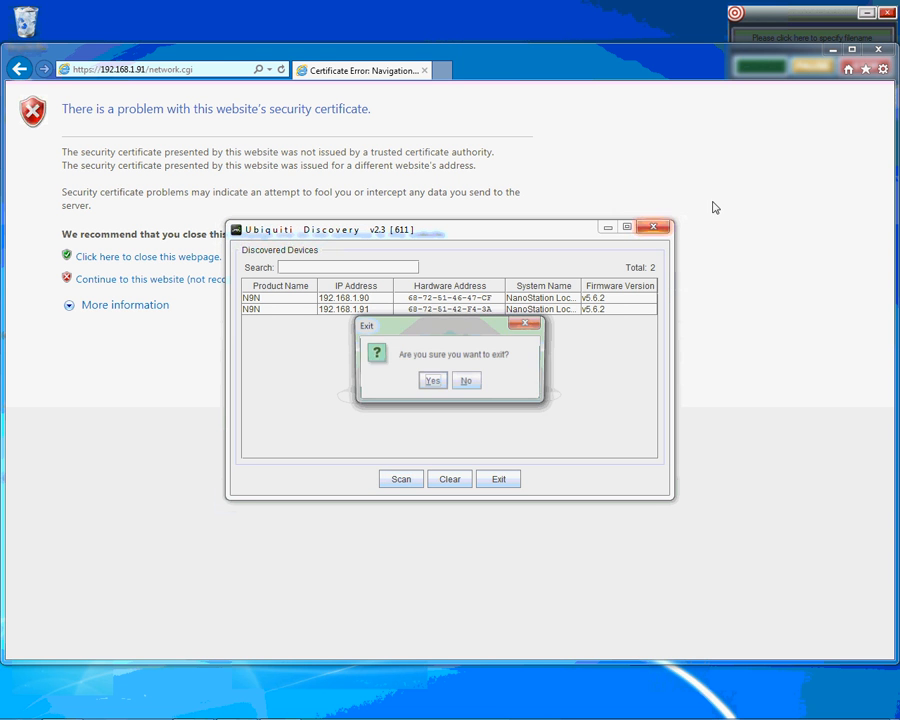
click(432, 382)
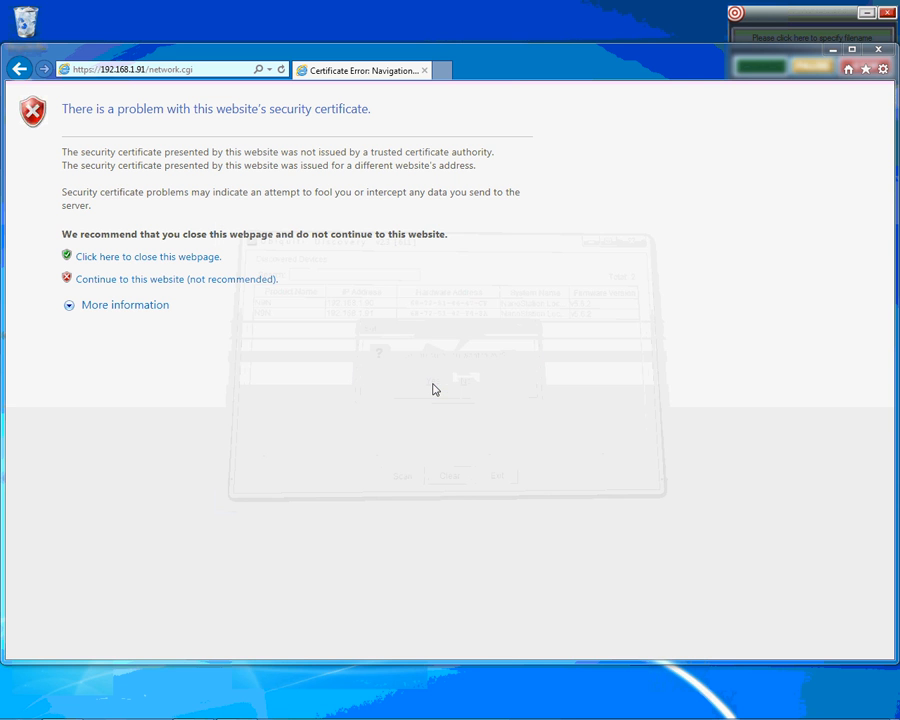
click(879, 52)
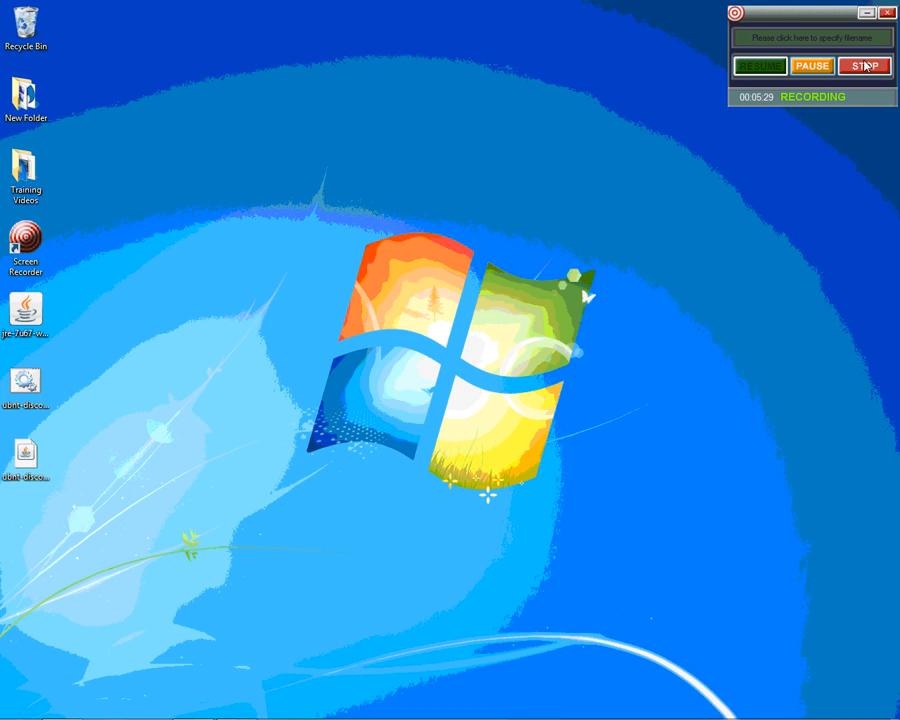